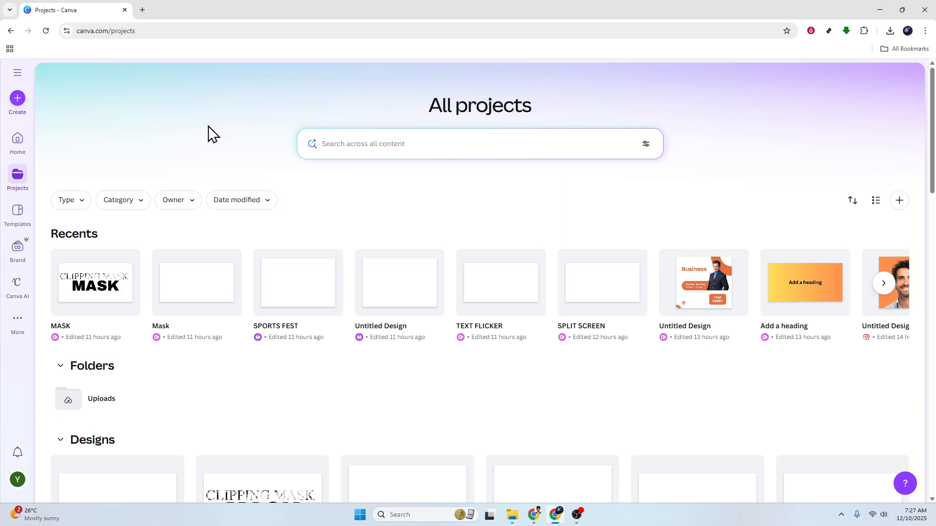
Create a new Facebook Post design.
{"action": "left_click", "coordinate": [18, 98]}
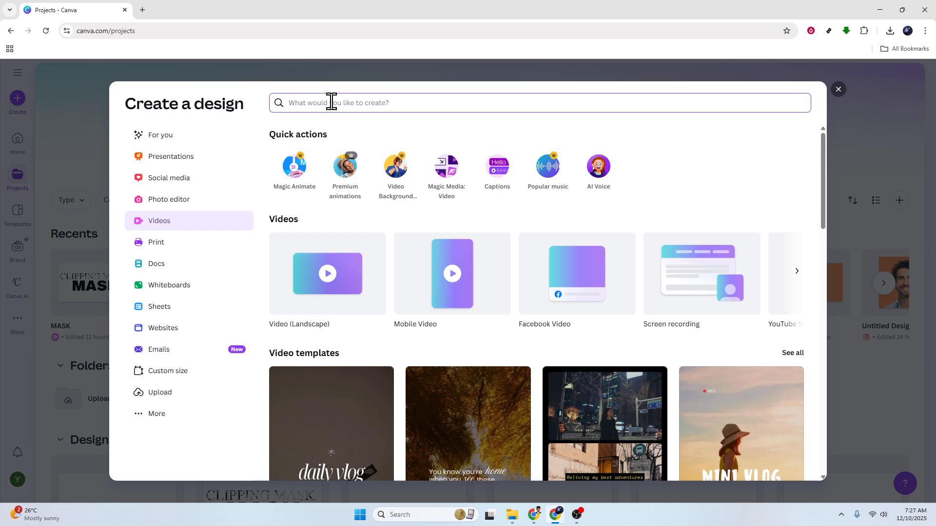
{"action": "type", "text": "Poster"}
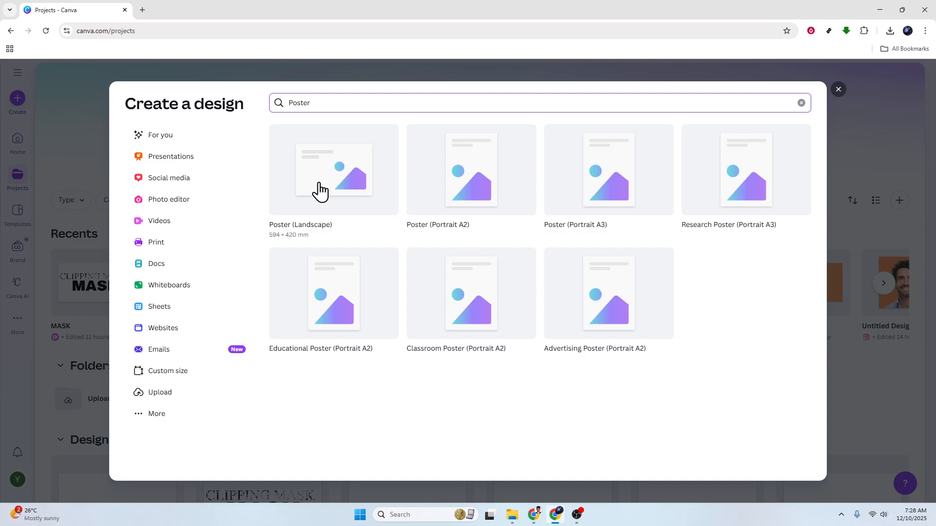
{"action": "left_click", "coordinate": [169, 375]}
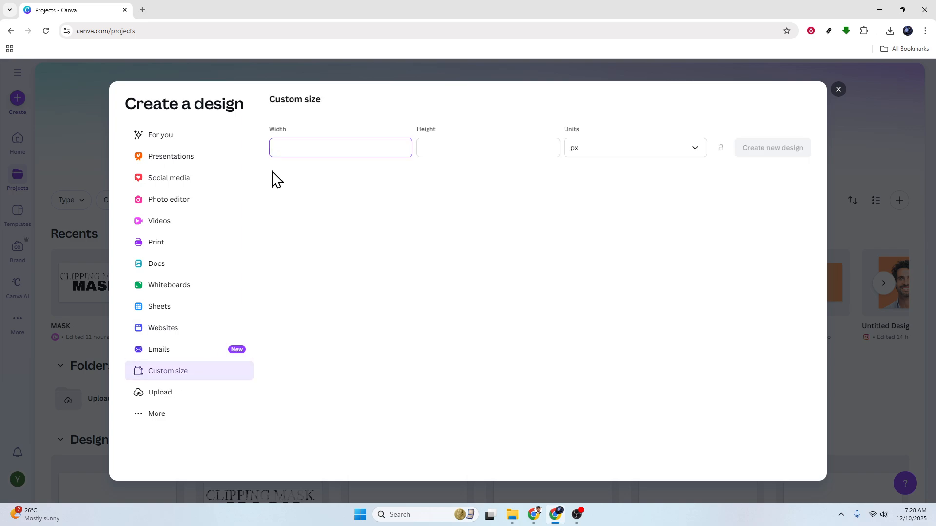
{"action": "left_click", "coordinate": [184, 141]}
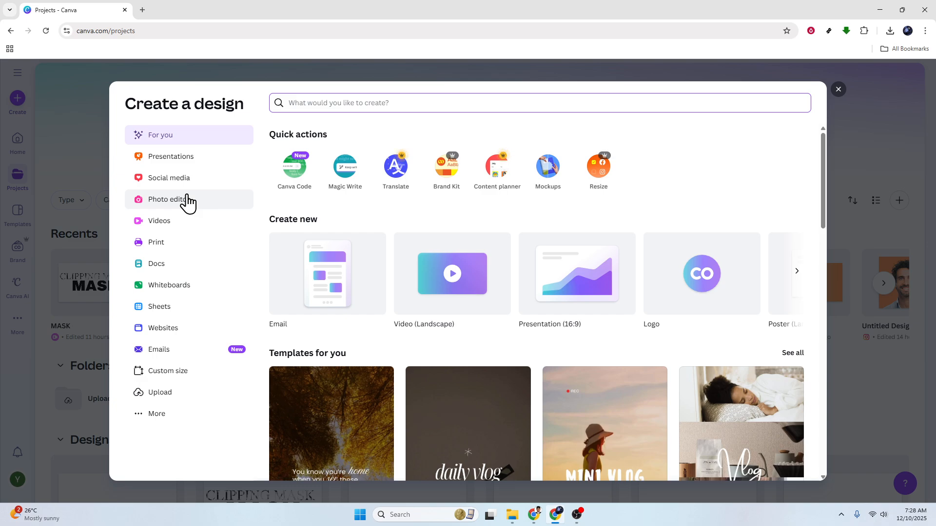
{"action": "left_click", "coordinate": [187, 199]}
{"action": "left_click", "coordinate": [183, 158]}
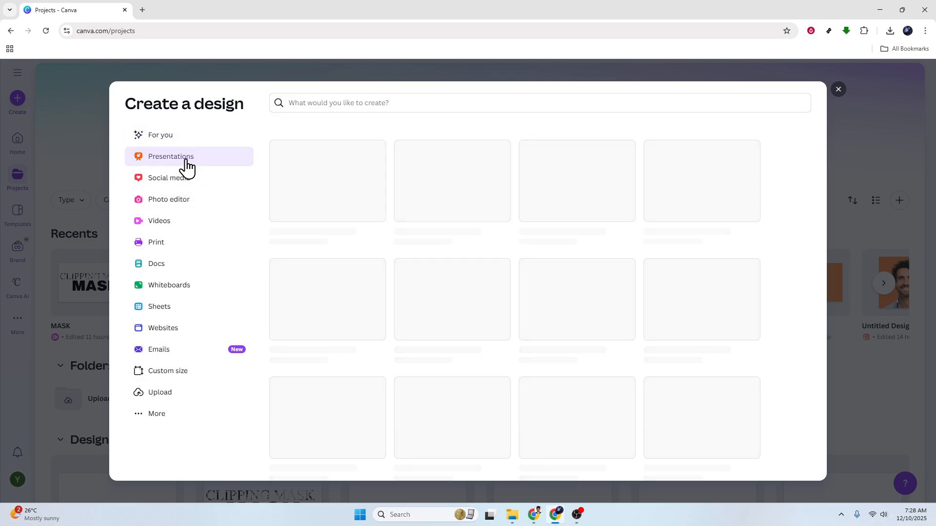
{"action": "left_click", "coordinate": [181, 184]}
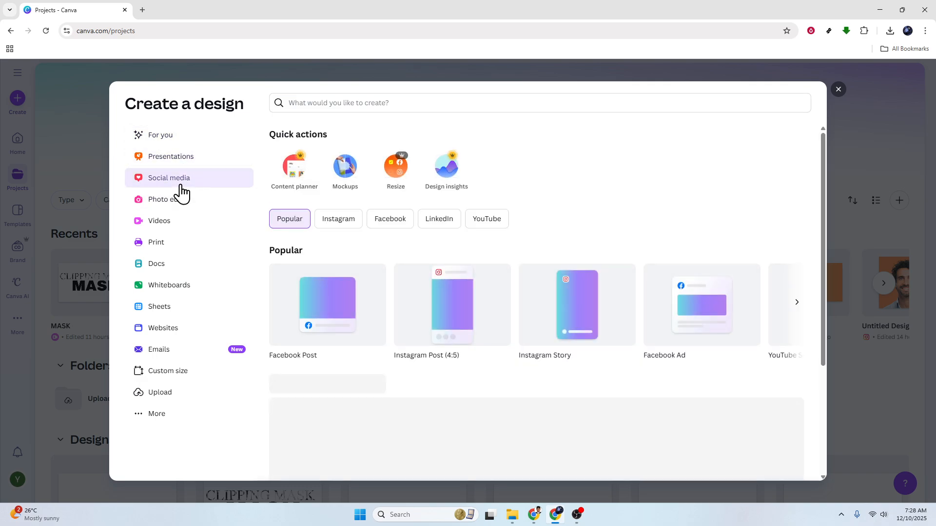
{"action": "left_click", "coordinate": [333, 308]}
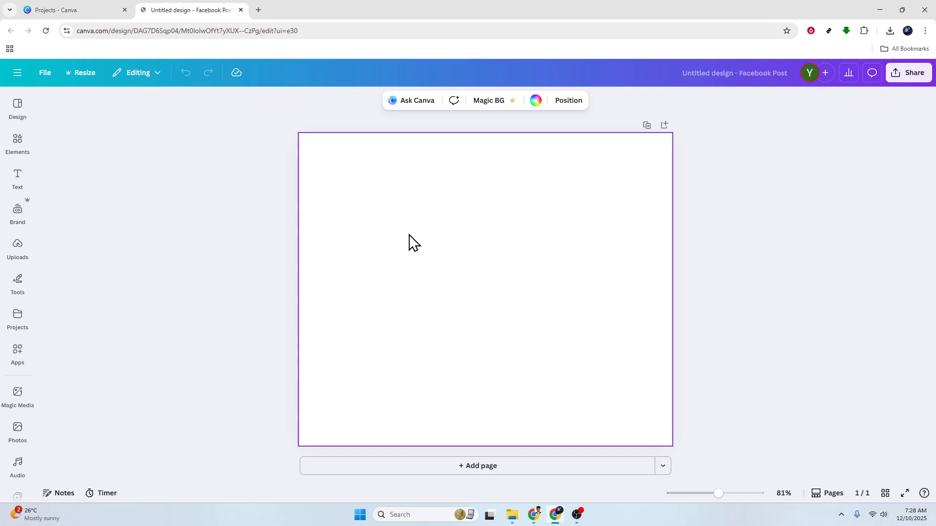
Fill the page background with a blue-to-purple gradient.
{"action": "left_click", "coordinate": [535, 101]}
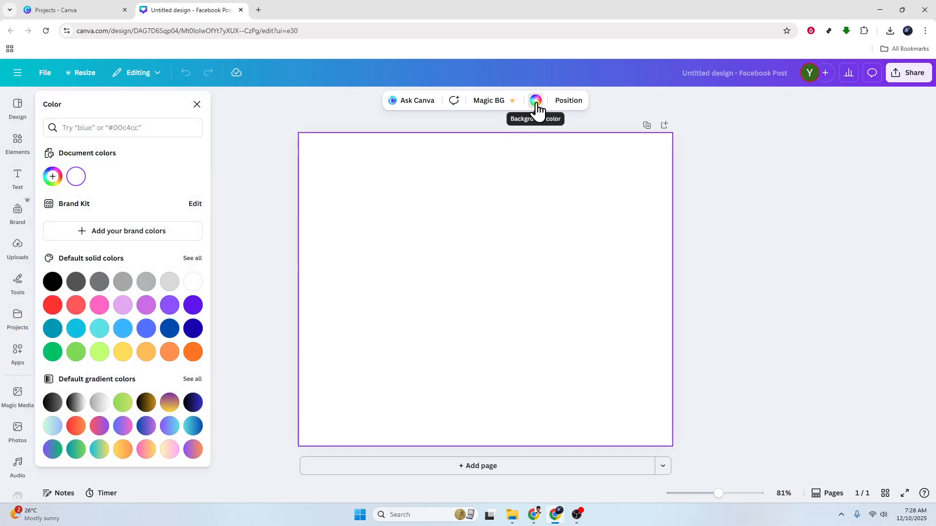
{"action": "left_click", "coordinate": [124, 329]}
{"action": "left_click", "coordinate": [147, 330]}
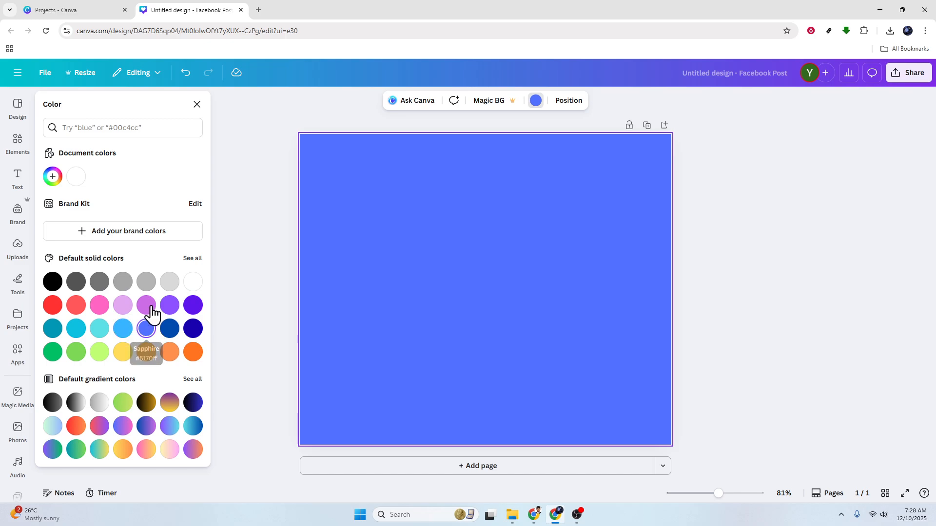
{"action": "left_click", "coordinate": [164, 287]}
{"action": "left_click", "coordinate": [147, 330]}
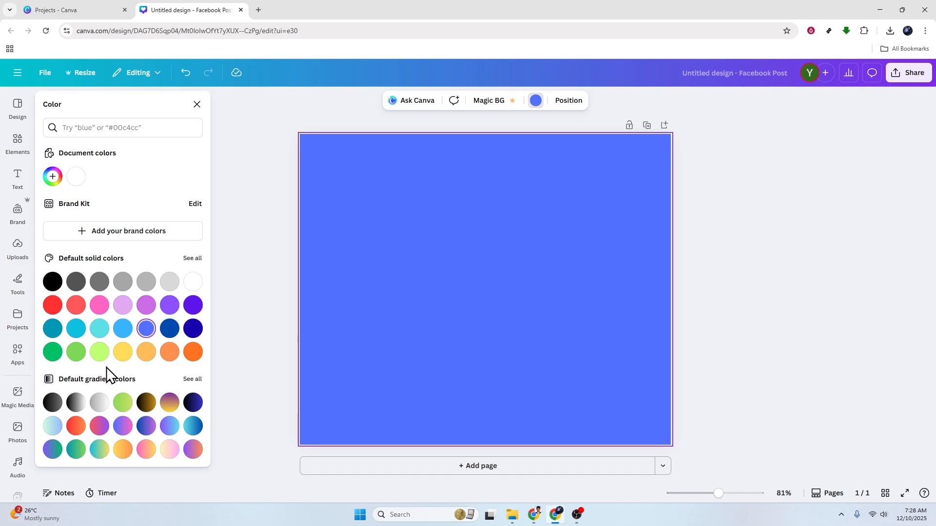
{"action": "left_click", "coordinate": [146, 403]}
{"action": "left_click", "coordinate": [167, 405]}
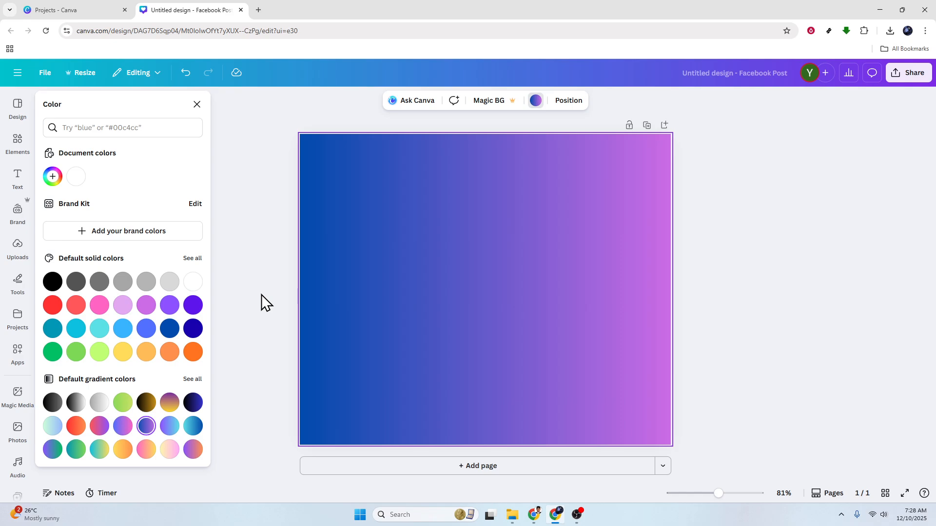
Add the city skyscrapers photo from recently used elements onto the page.
{"action": "left_click", "coordinate": [17, 251]}
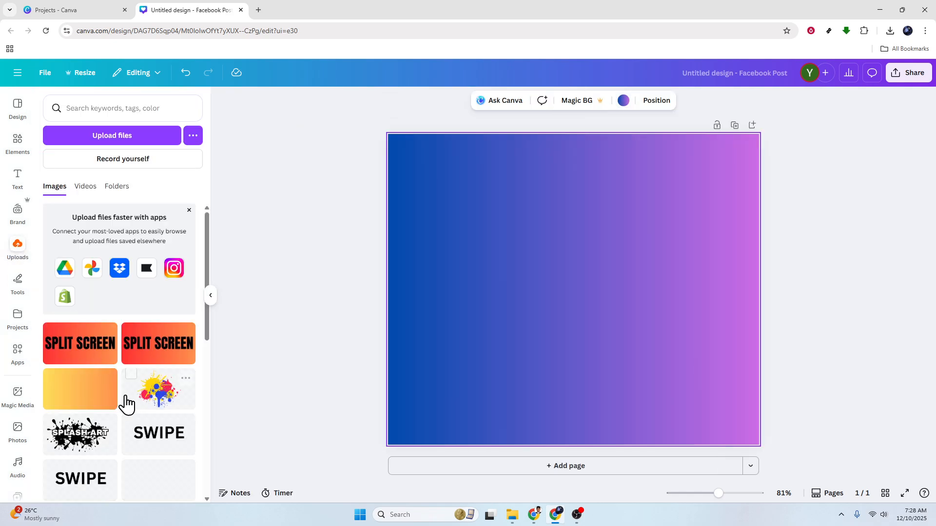
{"action": "scroll", "coordinate": [125, 404], "scroll_direction": "down", "scroll_amount": 3}
{"action": "scroll", "coordinate": [126, 405], "scroll_direction": "down", "scroll_amount": 4}
{"action": "scroll", "coordinate": [127, 405], "scroll_direction": "up", "scroll_amount": 7}
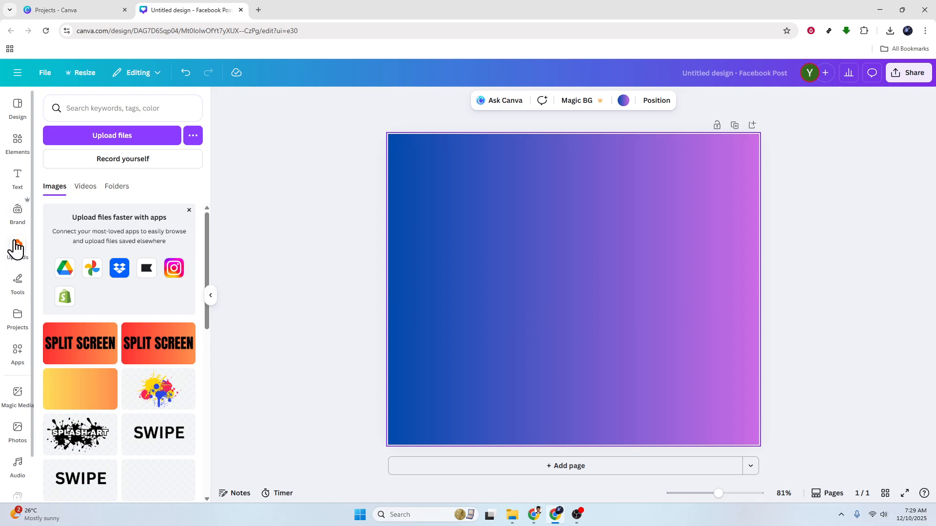
{"action": "left_click", "coordinate": [18, 146]}
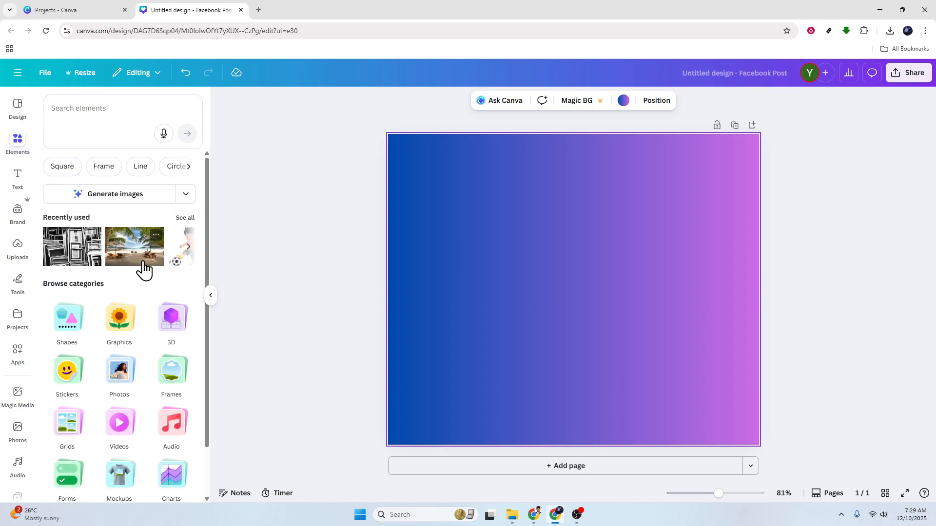
{"action": "left_click", "coordinate": [188, 249]}
{"action": "left_click", "coordinate": [188, 250]}
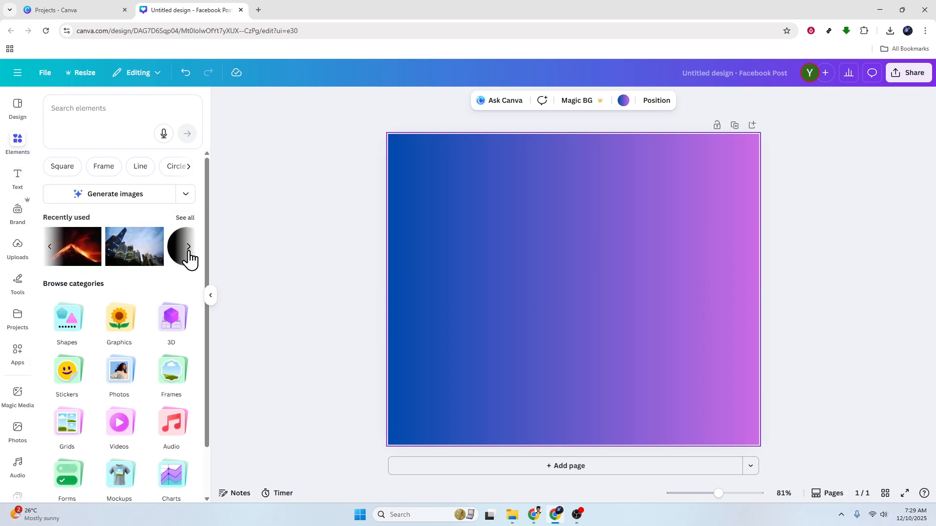
{"action": "left_click_drag", "start_coordinate": [122, 255], "coordinate": [437, 216]}
{"action": "left_click_drag", "start_coordinate": [508, 293], "coordinate": [513, 285]}
Add a circle shape over the photo and delete it again.
{"action": "scroll", "coordinate": [143, 361], "scroll_direction": "down", "scroll_amount": 2}
{"action": "scroll", "coordinate": [143, 361], "scroll_direction": "down", "scroll_amount": 1}
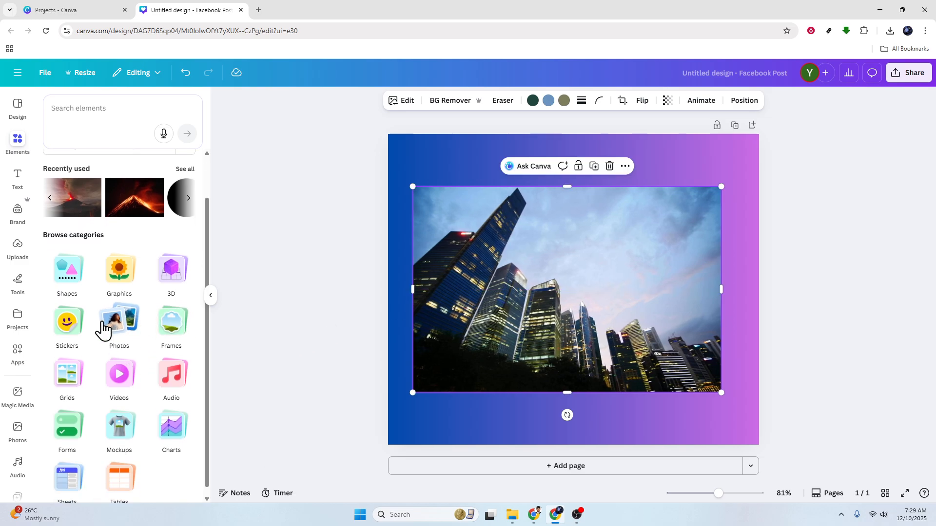
{"action": "left_click", "coordinate": [66, 270]}
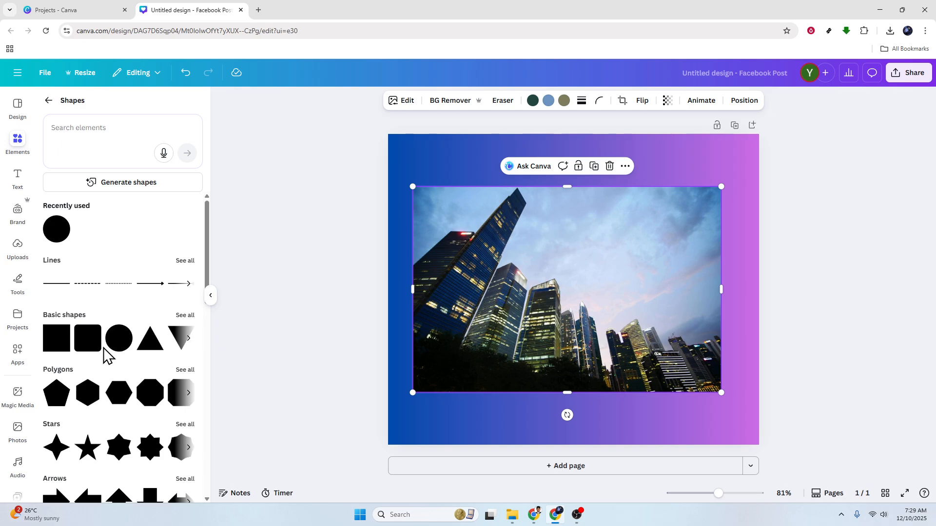
{"action": "left_click_drag", "start_coordinate": [115, 340], "coordinate": [524, 258]}
{"action": "left_click", "coordinate": [488, 346]}
{"action": "mouse_move", "coordinate": [616, 341]}
{"action": "left_mouse_down"}
{"action": "mouse_move", "coordinate": [552, 292]}
{"action": "mouse_move", "coordinate": [240, 298]}
{"action": "mouse_move", "coordinate": [522, 338]}
{"action": "mouse_move", "coordinate": [621, 336]}
{"action": "mouse_move", "coordinate": [615, 331]}
{"action": "left_mouse_up"}
{"action": "left_click", "coordinate": [333, 327]}
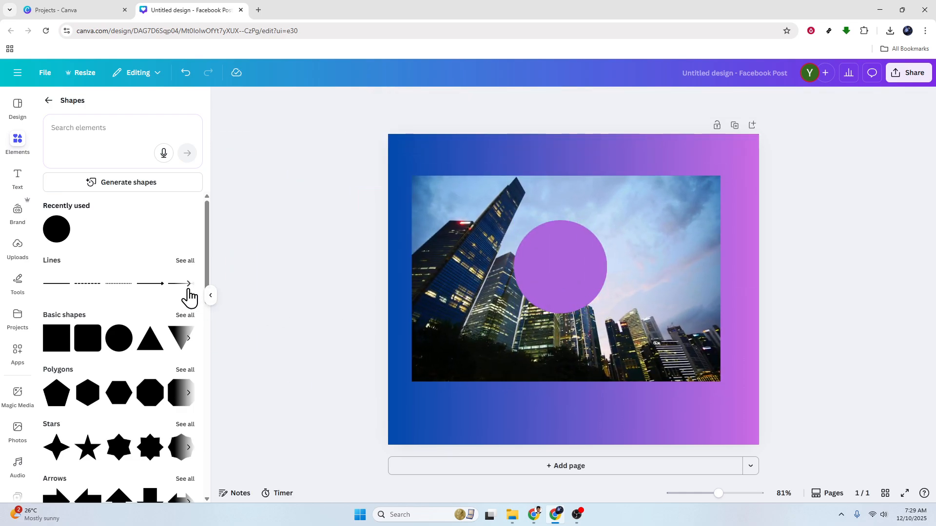
{"action": "left_click", "coordinate": [447, 297]}
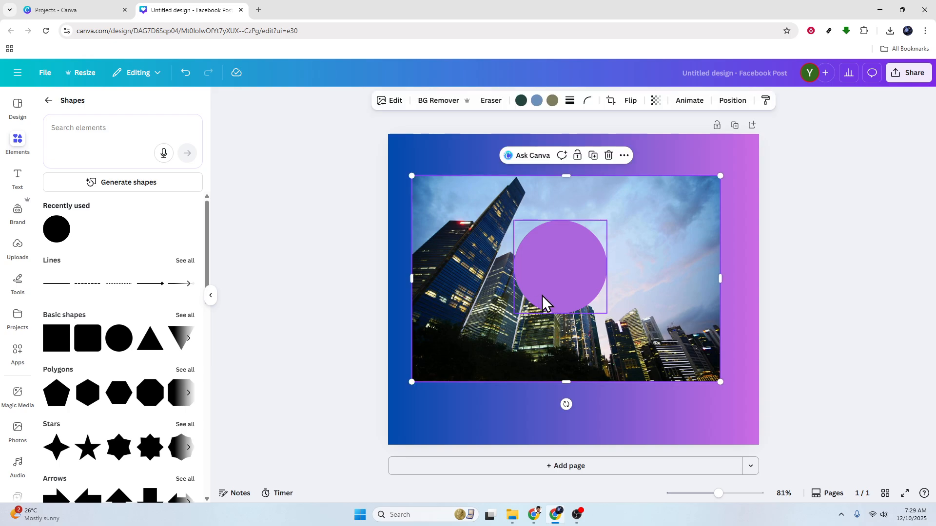
{"action": "left_click", "coordinate": [577, 273]}
{"action": "key", "text": "Delete"}
{"action": "left_click", "coordinate": [562, 279]}
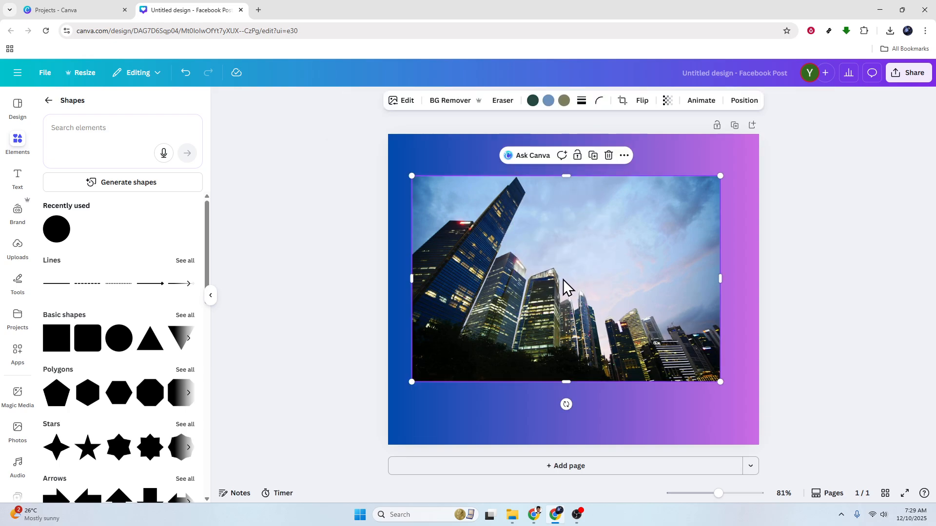
Add a heading reading New Design.
{"action": "left_click", "coordinate": [20, 181]}
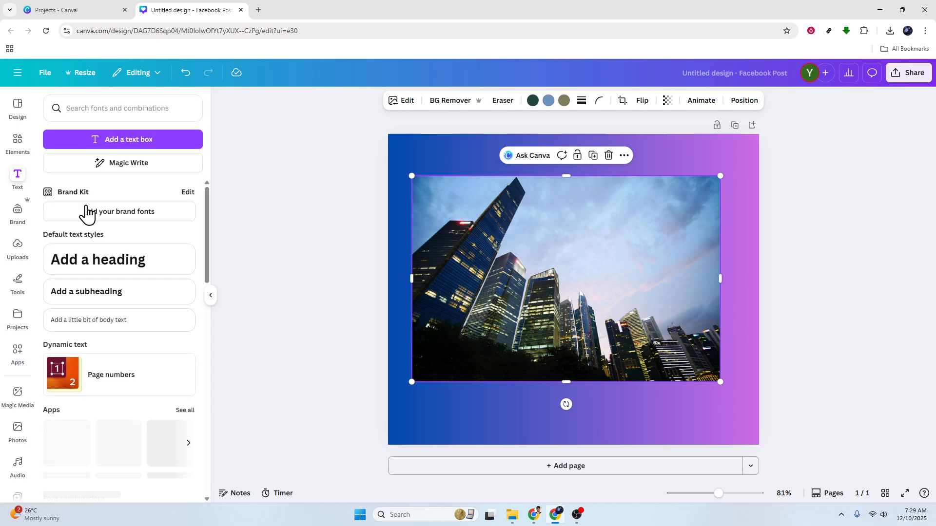
{"action": "left_click", "coordinate": [144, 269]}
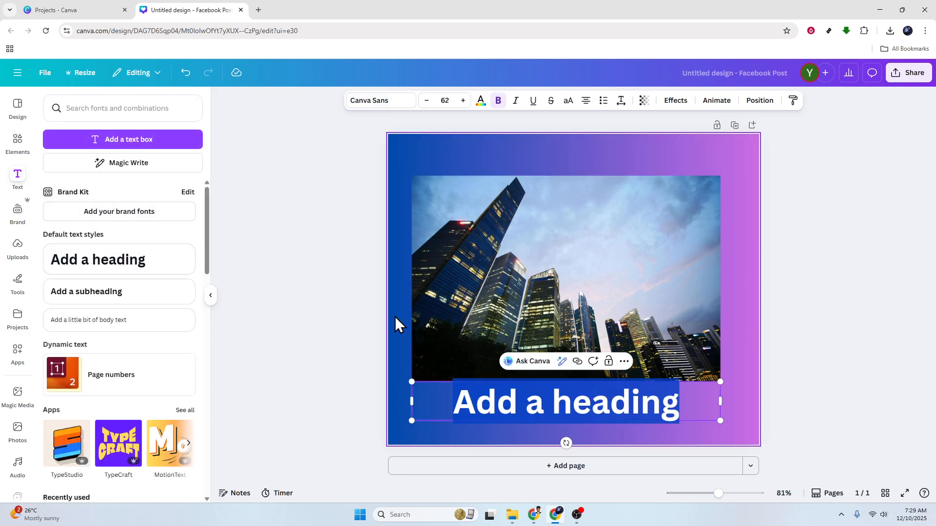
{"action": "key", "text": "BackSpace"}
{"action": "type", "text": "New Design"}
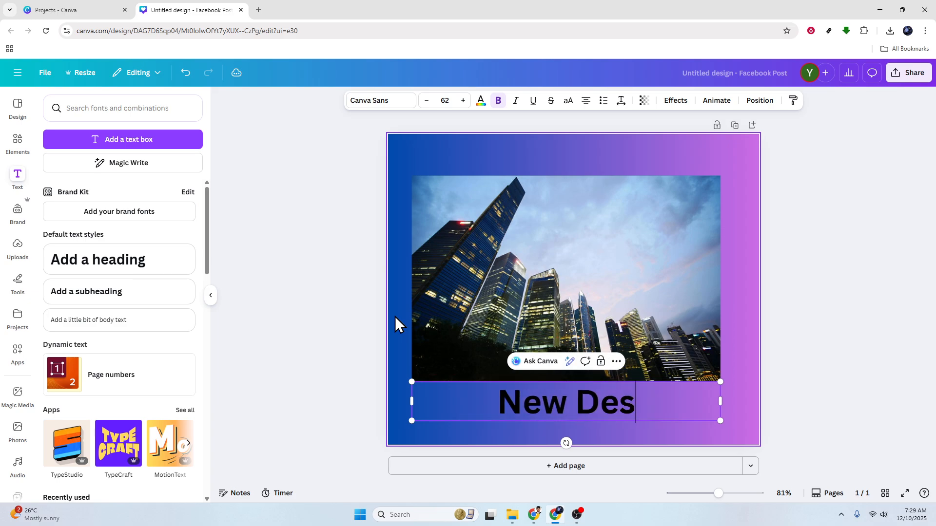
Browse the available fonts for the heading.
{"action": "left_click", "coordinate": [403, 101]}
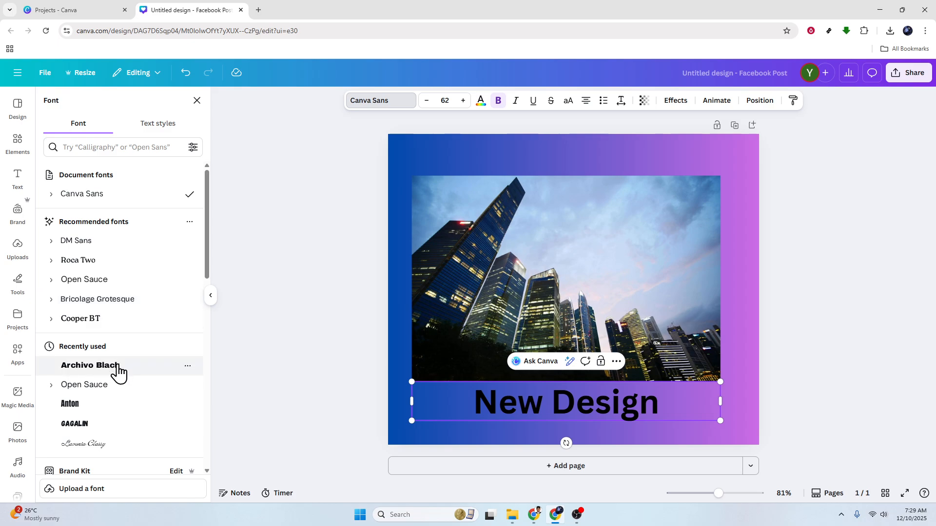
{"action": "scroll", "coordinate": [119, 376], "scroll_direction": "down", "scroll_amount": 4}
{"action": "scroll", "coordinate": [119, 376], "scroll_direction": "down", "scroll_amount": 10}
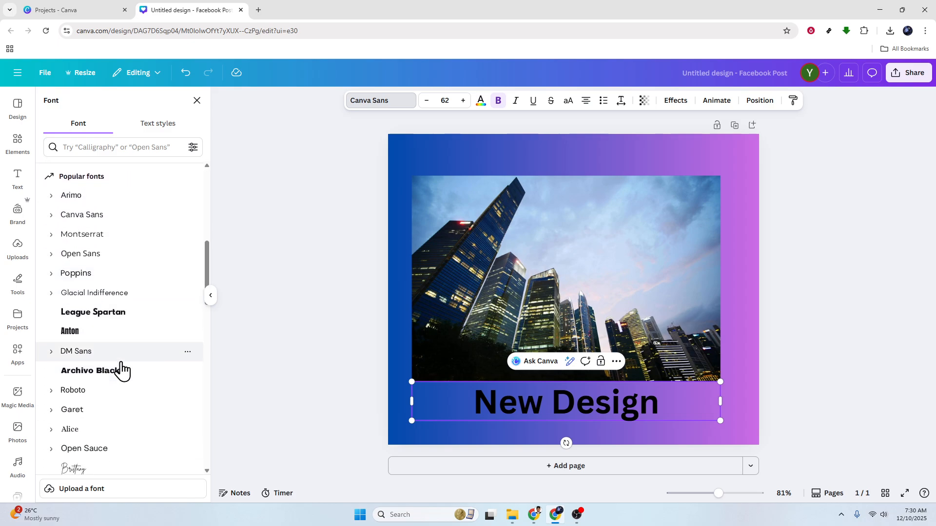
{"action": "scroll", "coordinate": [122, 370], "scroll_direction": "down", "scroll_amount": 5}
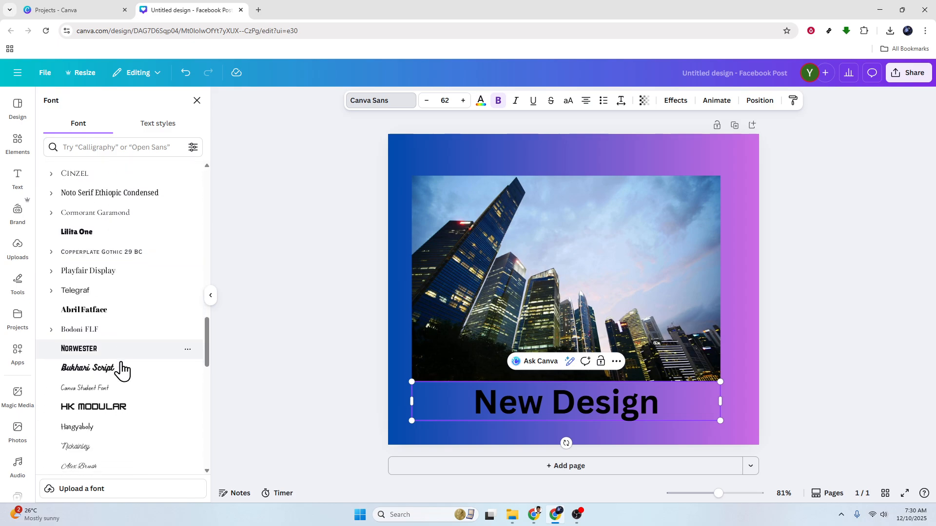
{"action": "left_click", "coordinate": [297, 291]}
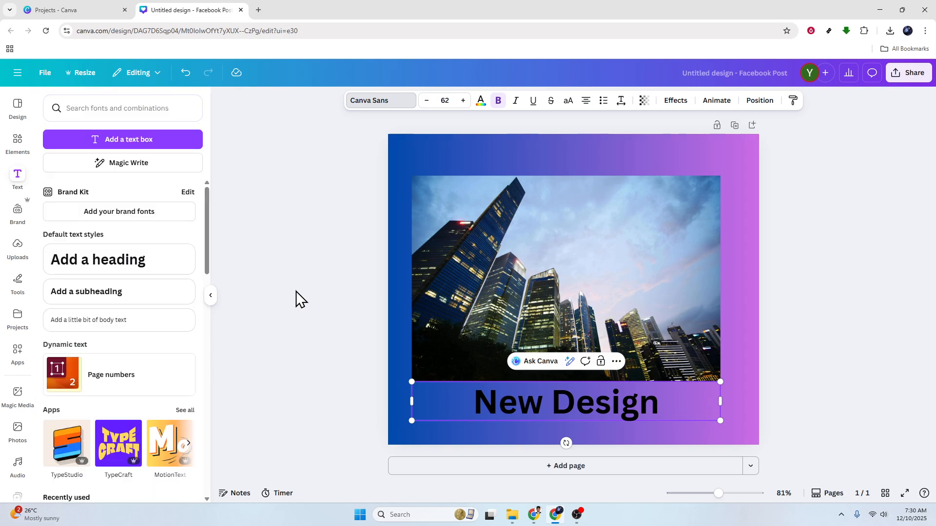
Add a subheading reading Buildings.
{"action": "left_click", "coordinate": [120, 287]}
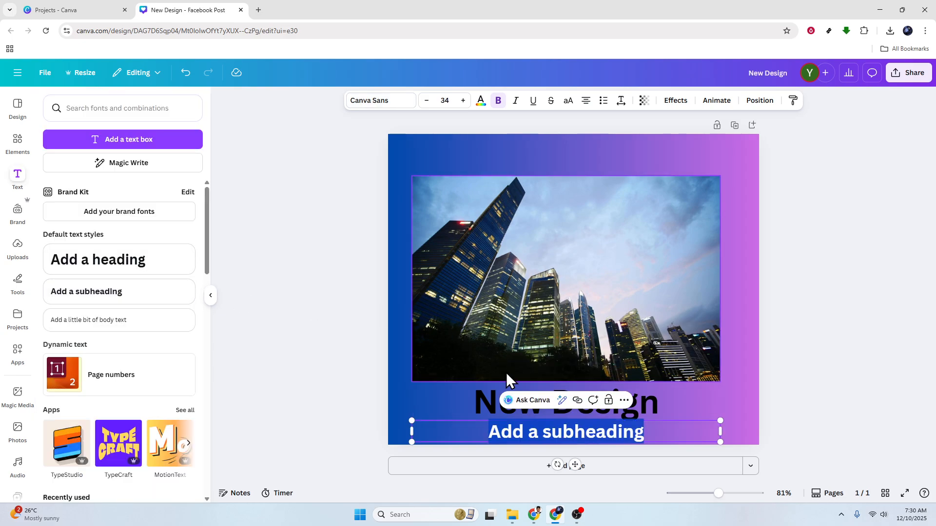
{"action": "type", "text": "Buildings"}
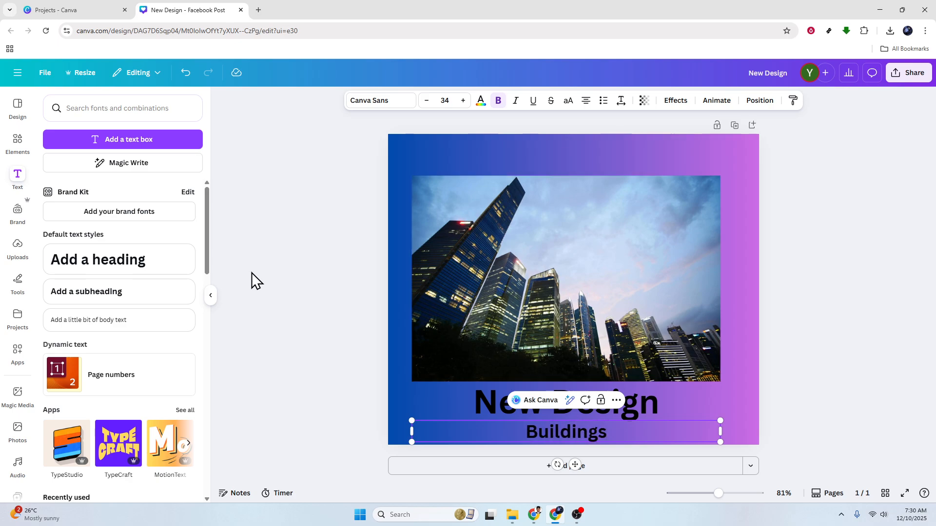
Move the heading and the subheading up onto the top of the photo.
{"action": "left_click", "coordinate": [252, 281]}
{"action": "left_click", "coordinate": [581, 401]}
{"action": "left_click_drag", "start_coordinate": [581, 401], "coordinate": [585, 178]}
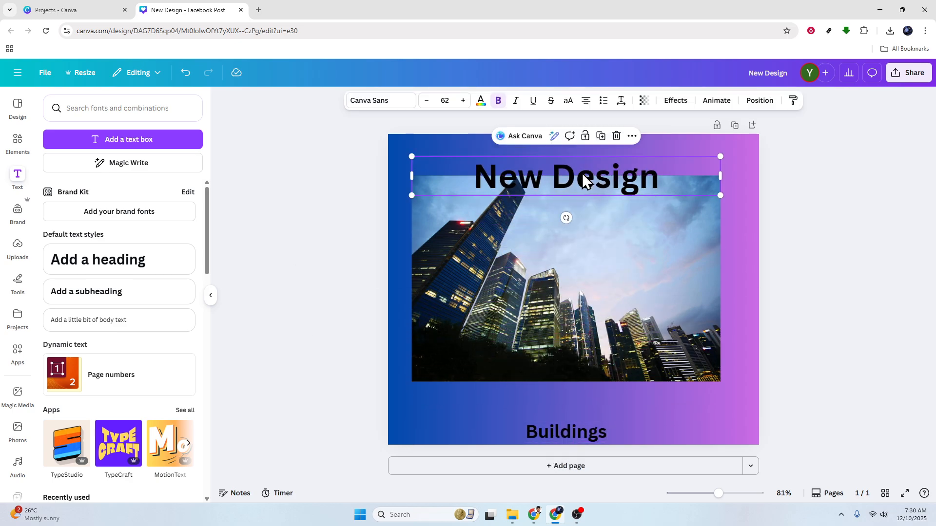
{"action": "left_click", "coordinate": [595, 428]}
{"action": "left_click_drag", "start_coordinate": [595, 428], "coordinate": [591, 215]}
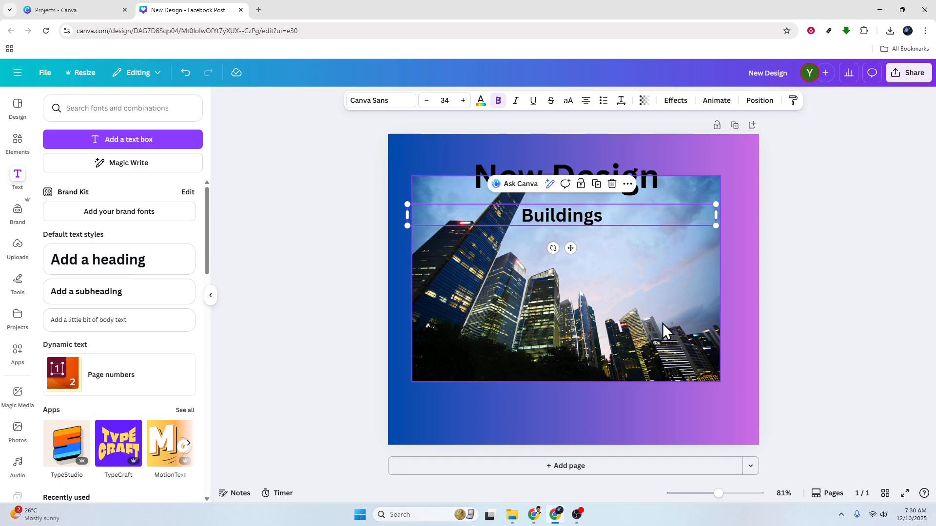
Enlarge the photo to fill the lower page and raise both text lines to the top edge.
{"action": "left_click_drag", "start_coordinate": [664, 332], "coordinate": [648, 355]}
{"action": "left_click_drag", "start_coordinate": [721, 211], "coordinate": [756, 196]}
{"action": "left_click_drag", "start_coordinate": [677, 268], "coordinate": [666, 292]}
{"action": "left_click_drag", "start_coordinate": [736, 219], "coordinate": [794, 199]}
{"action": "left_click_drag", "start_coordinate": [687, 277], "coordinate": [682, 282]}
{"action": "left_click_drag", "start_coordinate": [593, 173], "coordinate": [611, 159]}
{"action": "left_click_drag", "start_coordinate": [591, 218], "coordinate": [596, 187]}
Change the New Design heading's text color to white.
{"action": "left_click", "coordinate": [602, 159]}
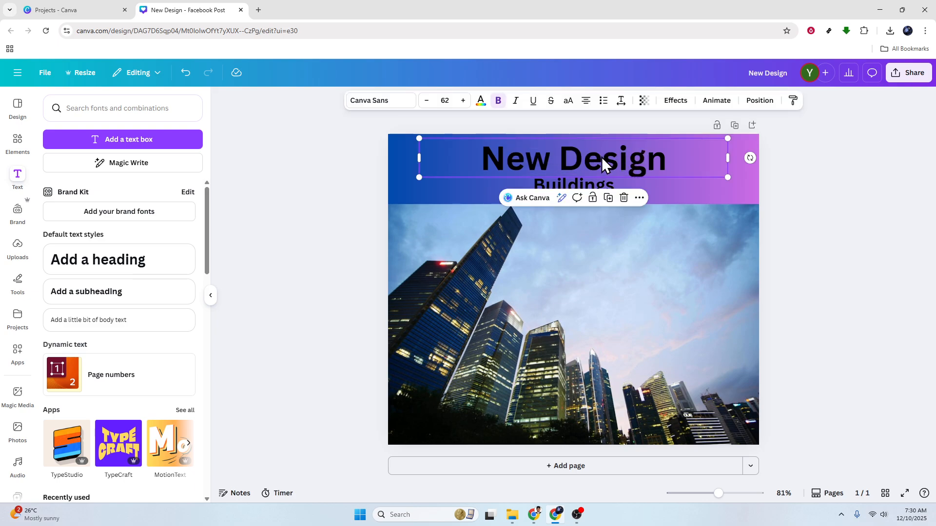
{"action": "left_click", "coordinate": [480, 102]}
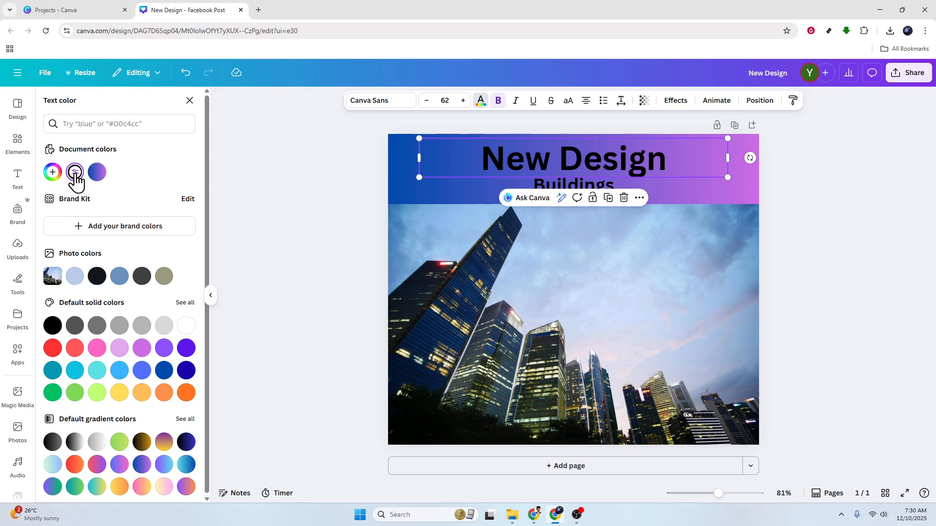
{"action": "left_click", "coordinate": [54, 175]}
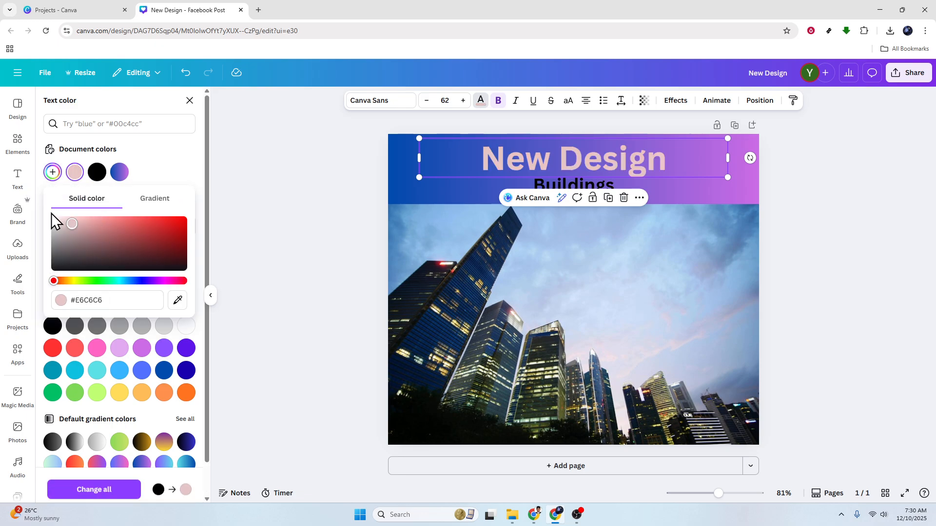
{"action": "left_click", "coordinate": [210, 295]}
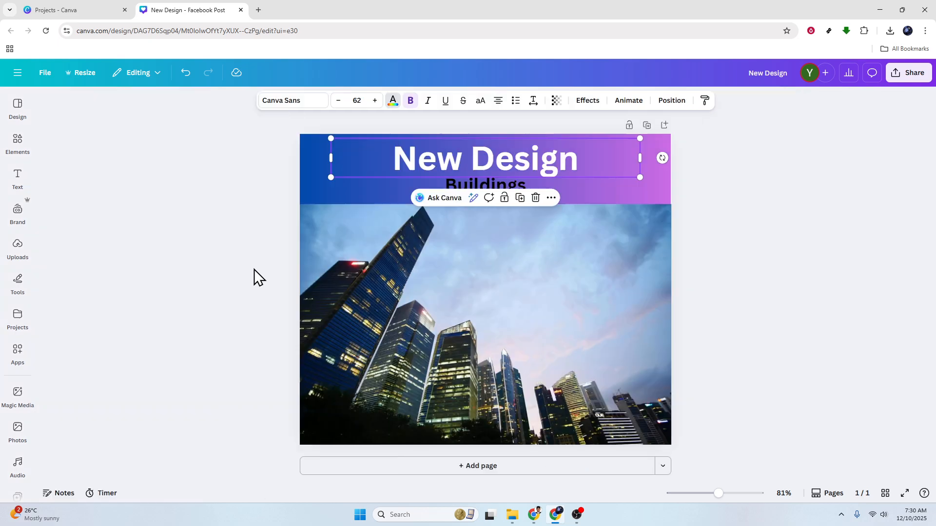
Change the Buildings subheading's text color to white.
{"action": "left_click", "coordinate": [484, 188]}
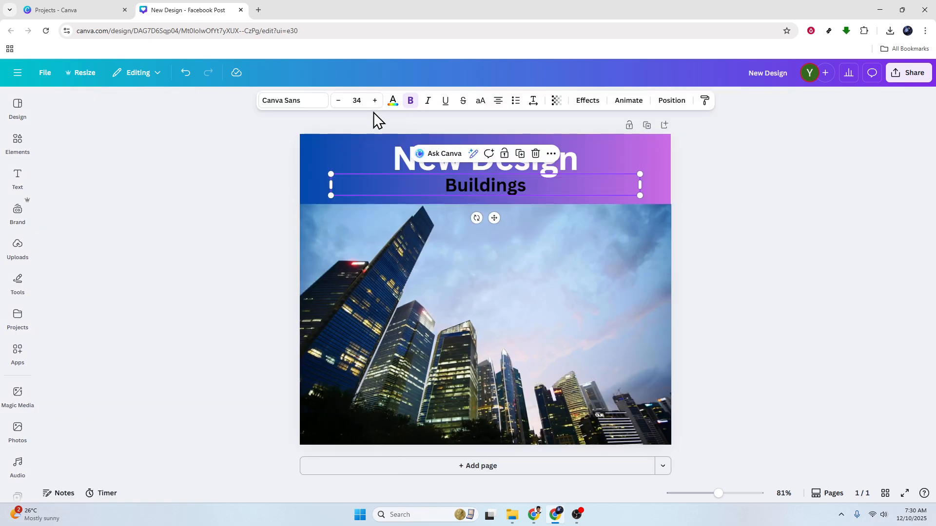
{"action": "left_click", "coordinate": [392, 102]}
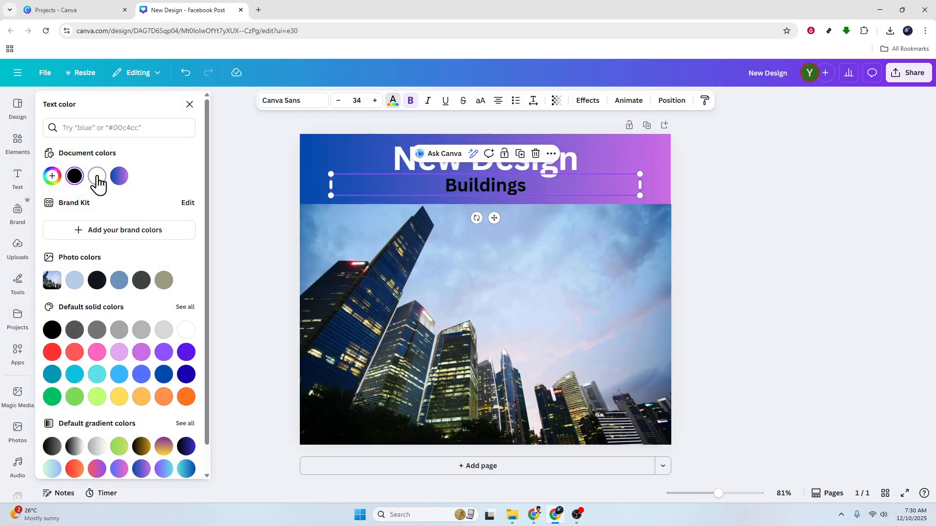
{"action": "left_click", "coordinate": [98, 185]}
{"action": "left_click", "coordinate": [243, 179]}
{"action": "left_click", "coordinate": [244, 179]}
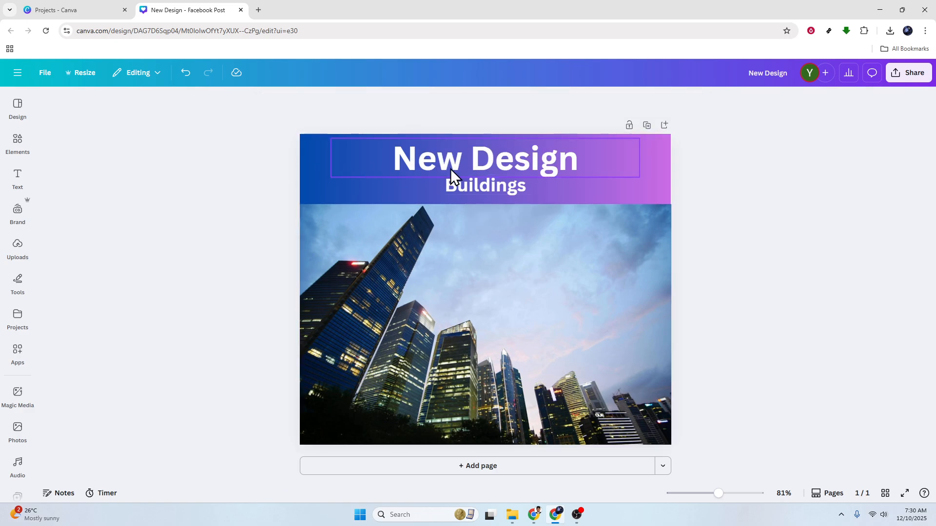
Give the New Design heading a black Outline effect with thickness 80, trying other text effects first.
{"action": "left_click", "coordinate": [492, 163]}
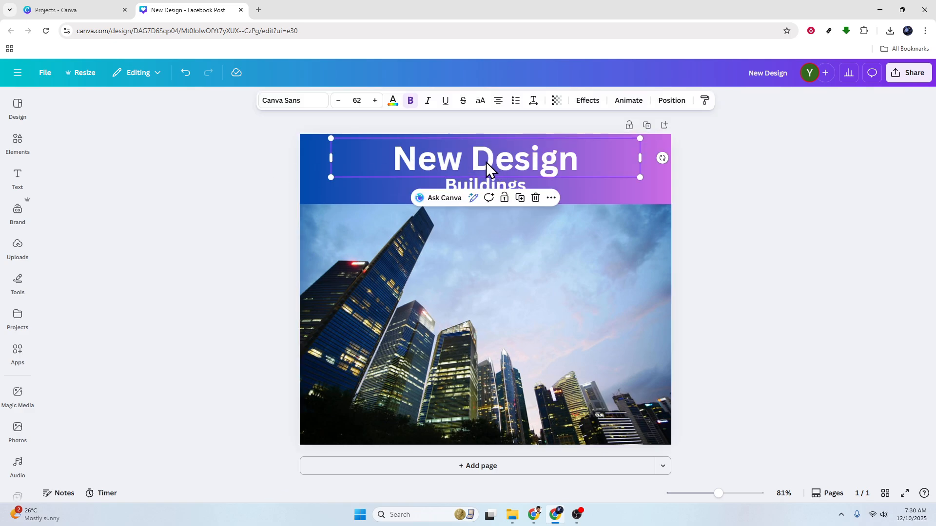
{"action": "left_click", "coordinate": [596, 105]}
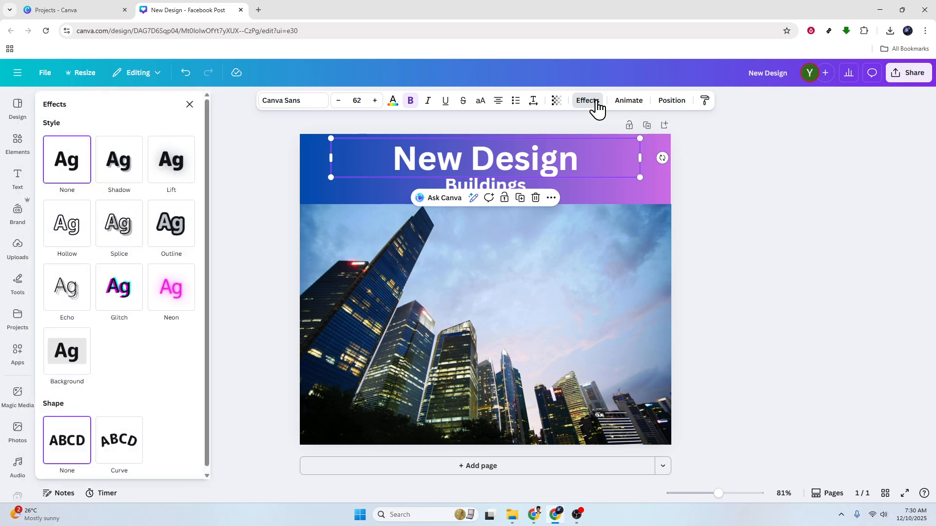
{"action": "left_click", "coordinate": [179, 228]}
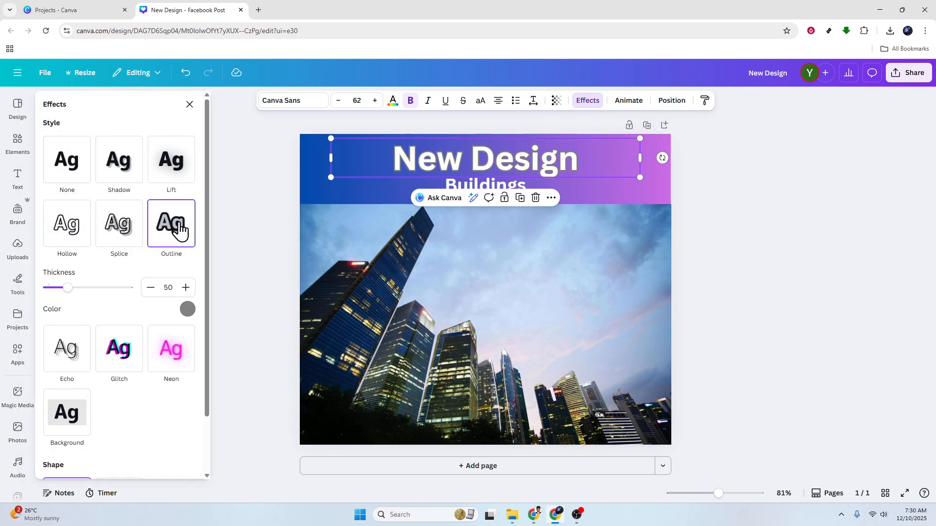
{"action": "left_click", "coordinate": [126, 240]}
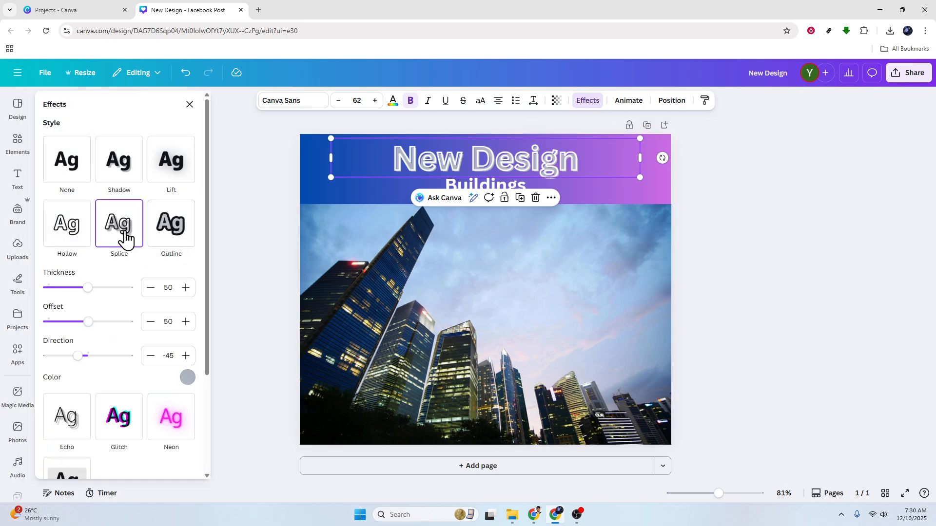
{"action": "left_click", "coordinate": [178, 229]}
{"action": "left_click", "coordinate": [68, 236]}
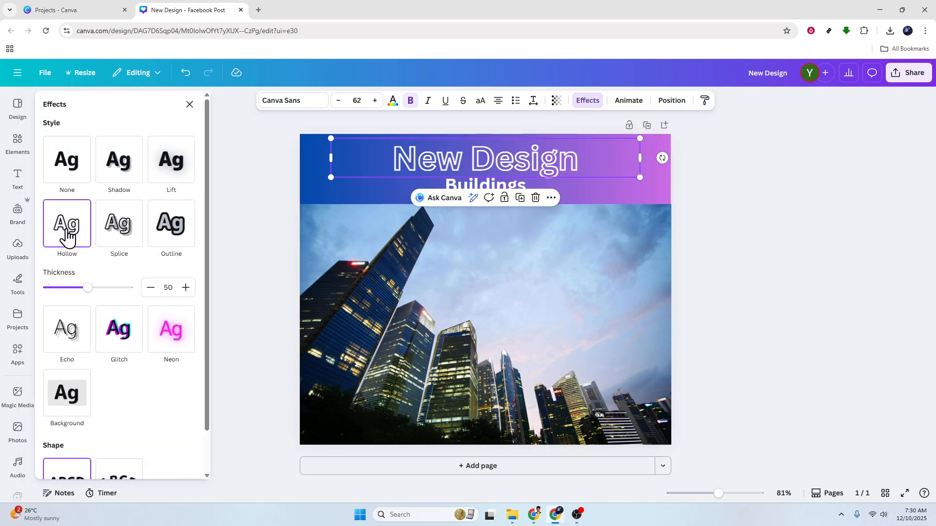
{"action": "left_click", "coordinate": [170, 231]}
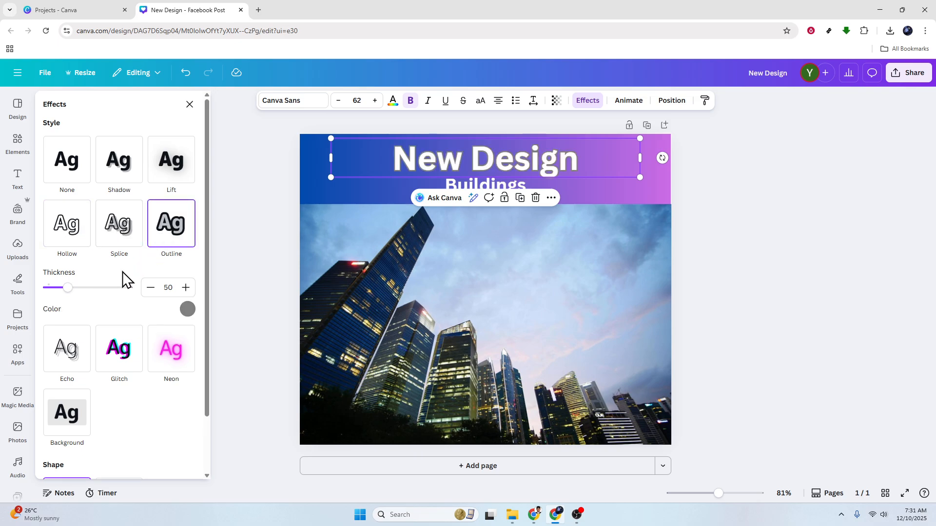
{"action": "left_click_drag", "start_coordinate": [66, 292], "coordinate": [79, 291]}
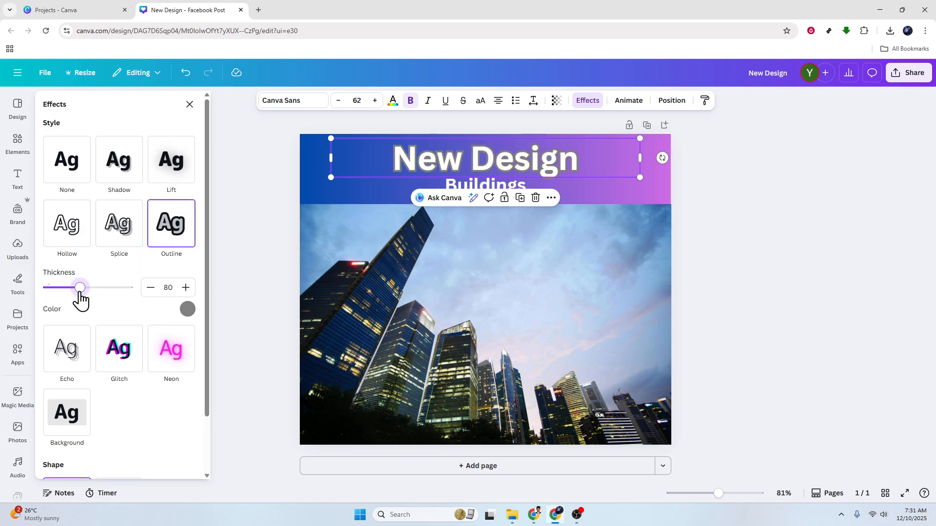
{"action": "left_click", "coordinate": [187, 309]}
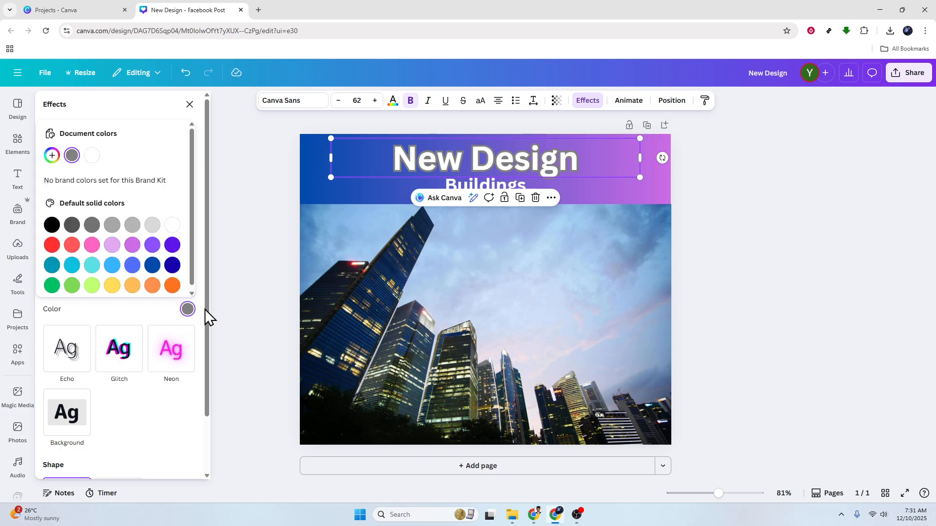
{"action": "left_click", "coordinate": [52, 225]}
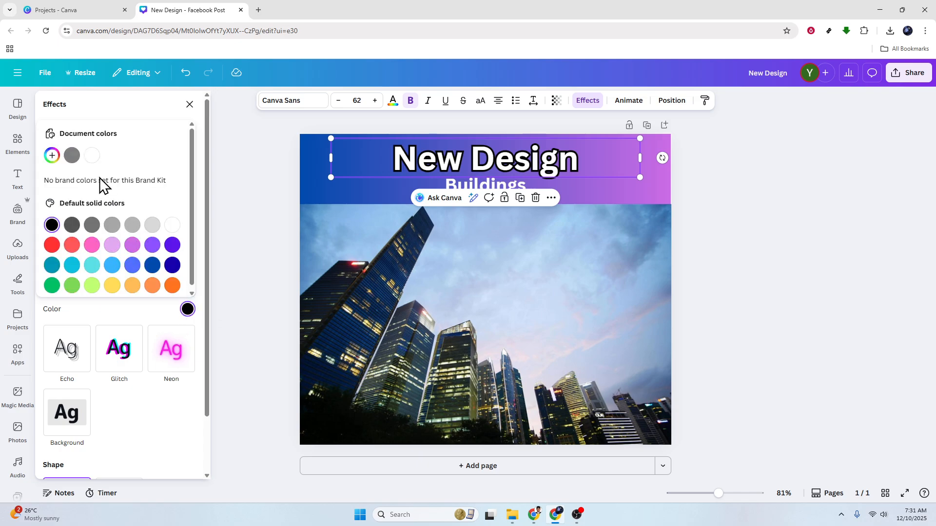
Switch the New Design heading's text effect to Glitch.
{"action": "left_click", "coordinate": [119, 352]}
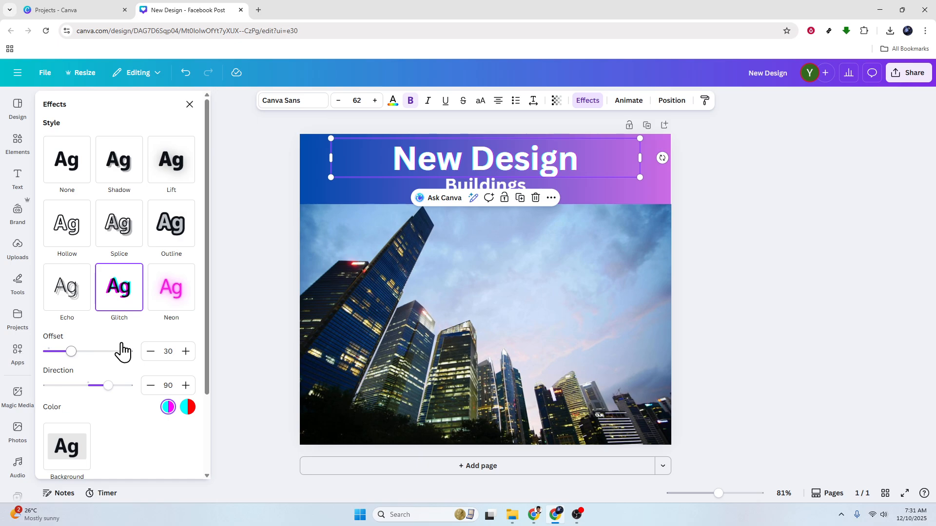
{"action": "left_click", "coordinate": [230, 245]}
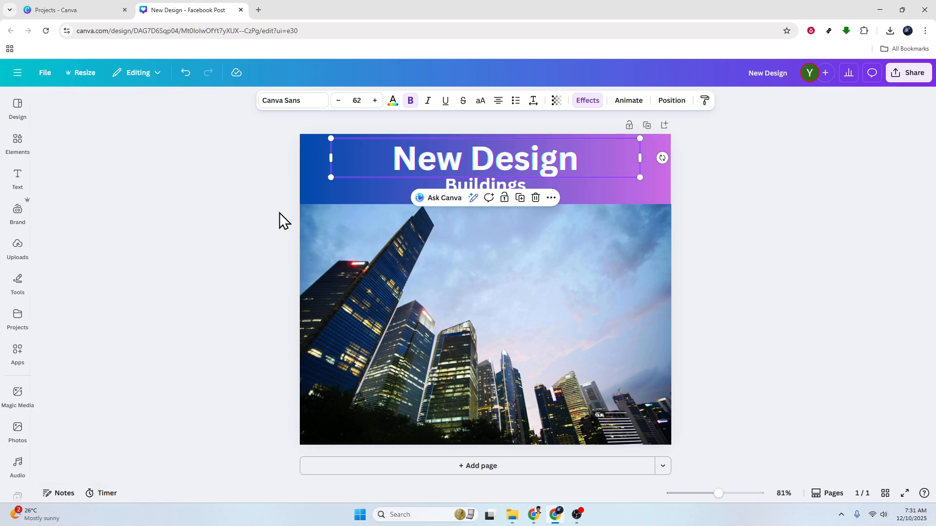
{"action": "left_click", "coordinate": [483, 183]}
{"action": "left_click", "coordinate": [591, 101]}
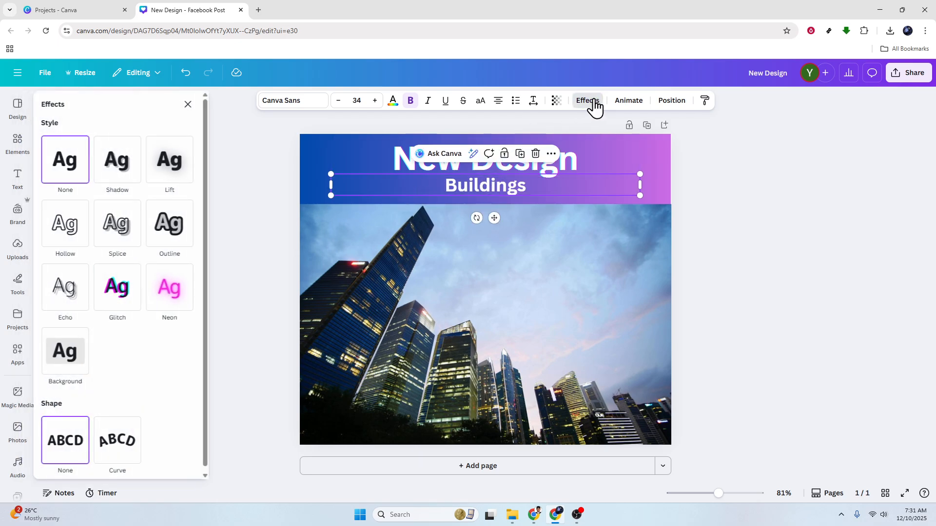
{"action": "left_click", "coordinate": [190, 104]}
Generate Magic Media images from the prompt Minimalist building.
{"action": "left_click", "coordinate": [17, 394]}
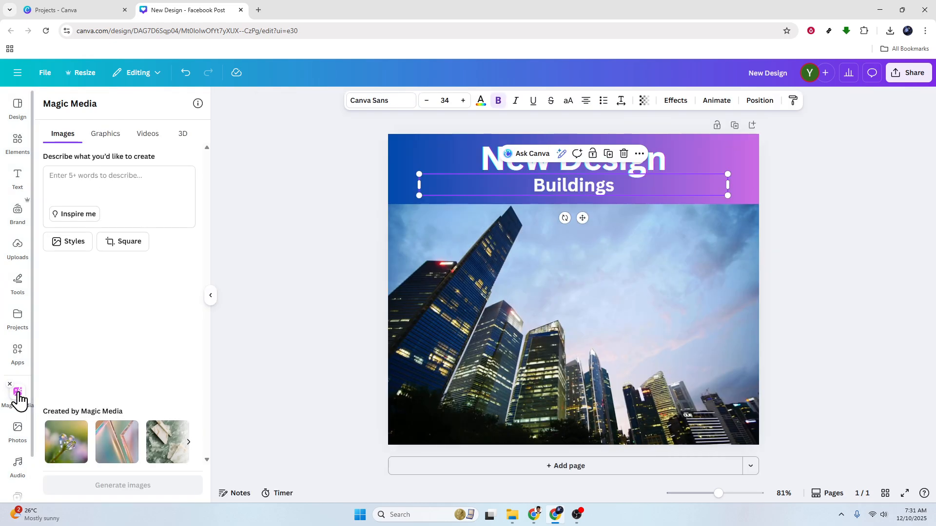
{"action": "left_click", "coordinate": [100, 182]}
{"action": "type", "text": "Minimalist building"}
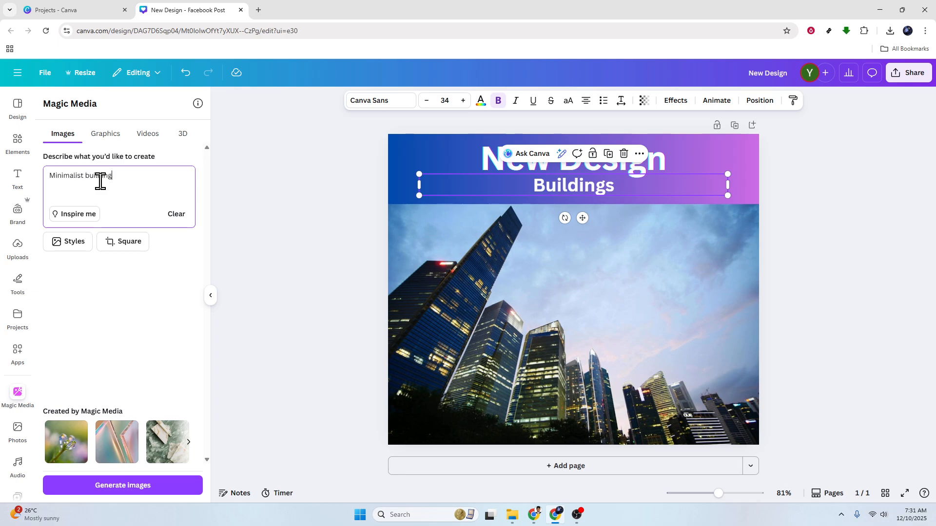
{"action": "key", "text": "Return"}
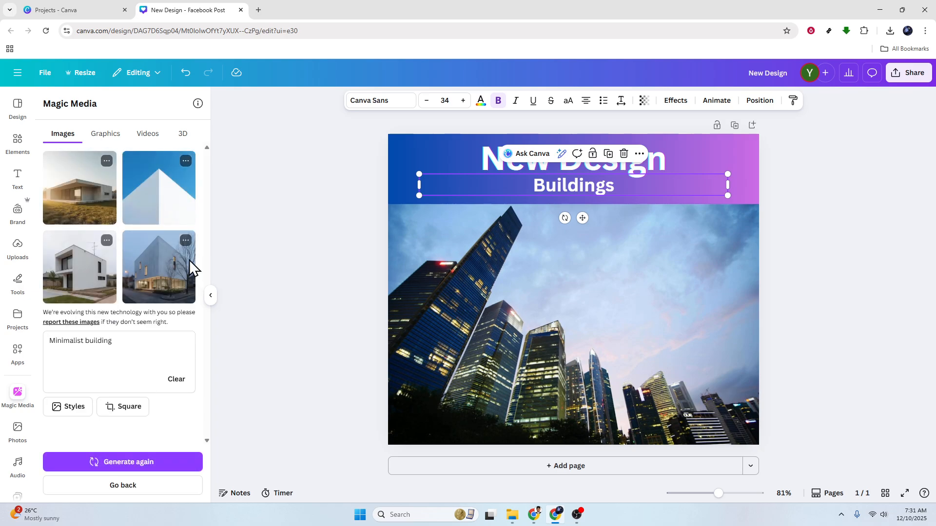
{"action": "left_click", "coordinate": [211, 298]}
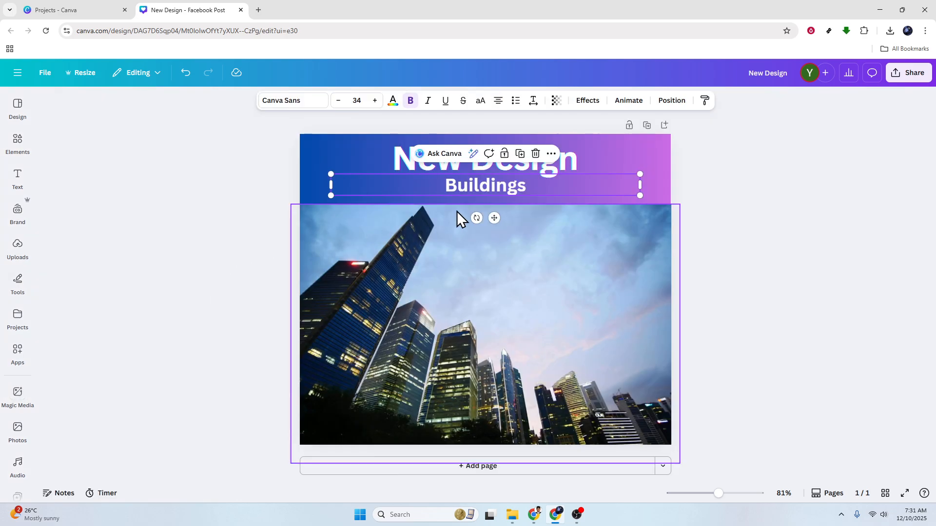
Apply the Glitch text effect to the Buildings subheading and deselect it.
{"action": "left_click", "coordinate": [485, 185]}
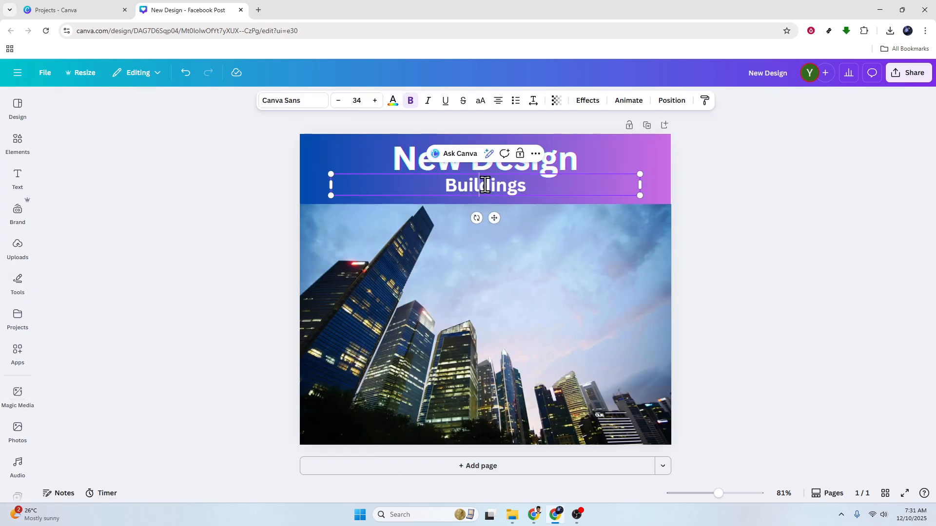
{"action": "left_click", "coordinate": [583, 103]}
{"action": "left_click", "coordinate": [119, 293]}
{"action": "key", "text": "Escape"}
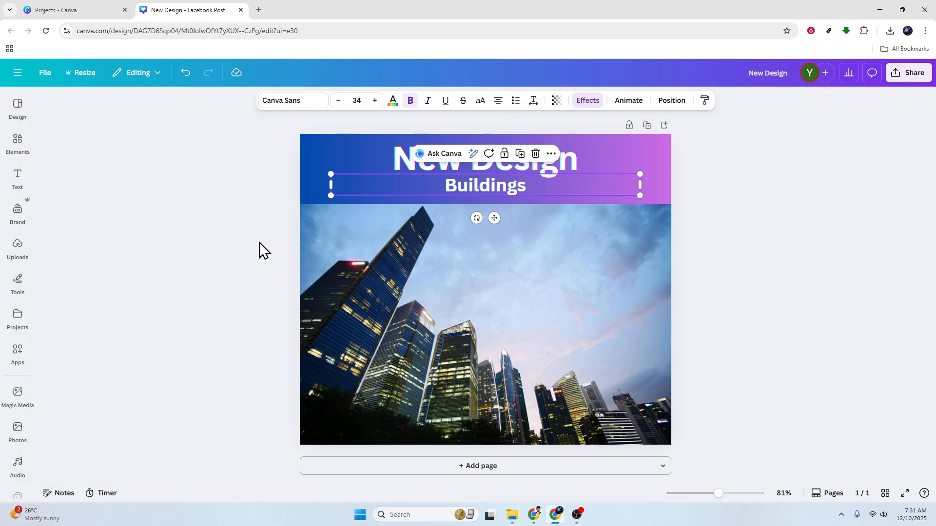
{"action": "left_click", "coordinate": [773, 225]}
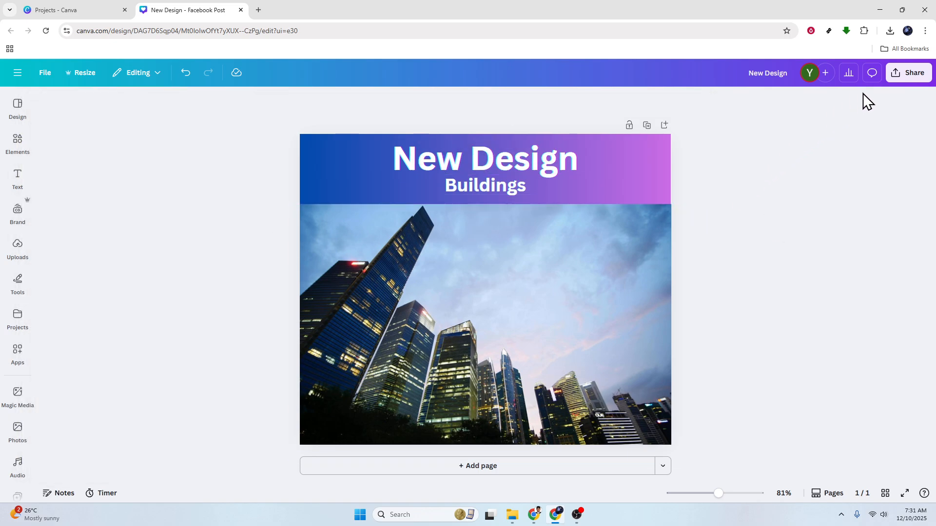
Open the design's download options and set the file type to PNG.
{"action": "left_click", "coordinate": [910, 74]}
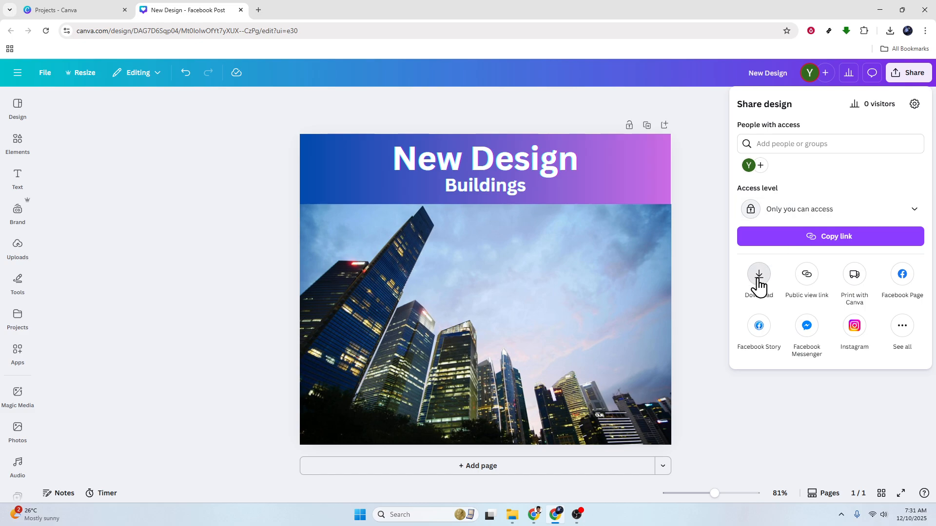
{"action": "left_click", "coordinate": [758, 276]}
{"action": "left_click", "coordinate": [808, 150]}
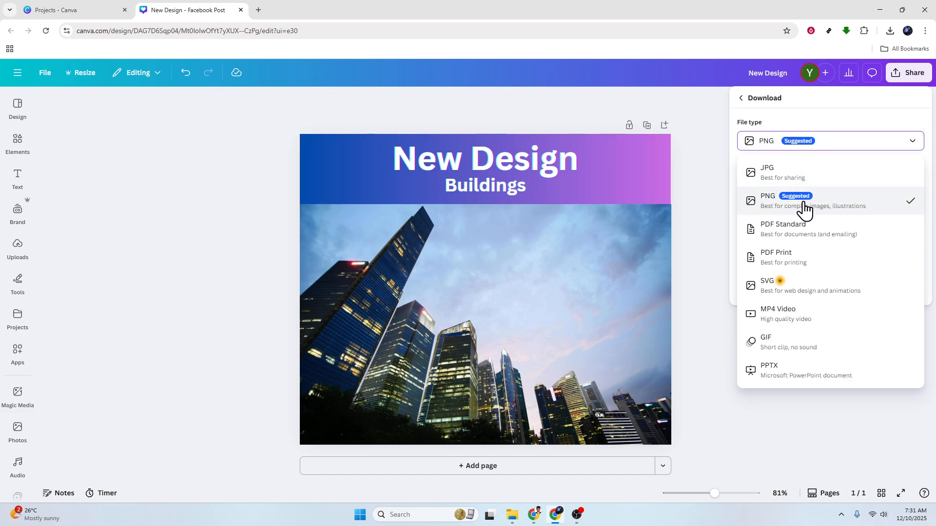
{"action": "left_click", "coordinate": [800, 233]}
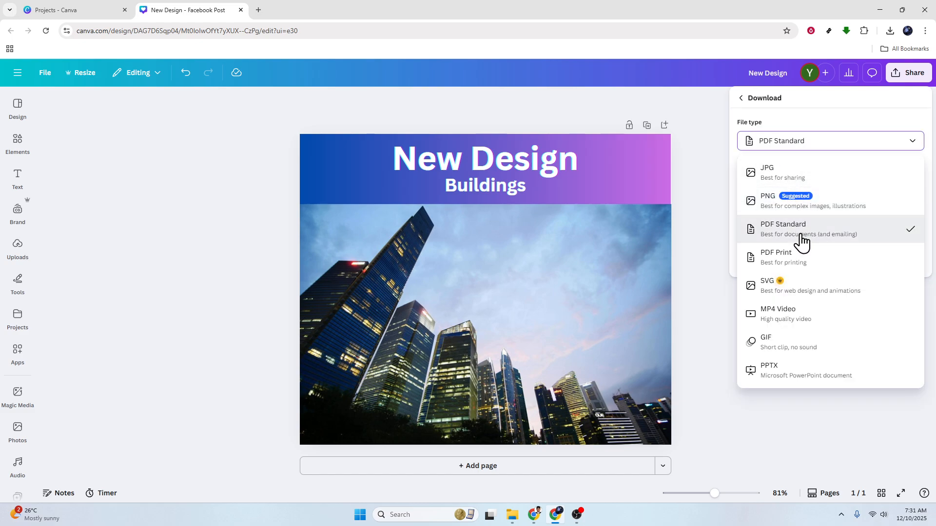
{"action": "left_click", "coordinate": [818, 147]}
{"action": "left_click", "coordinate": [796, 200]}
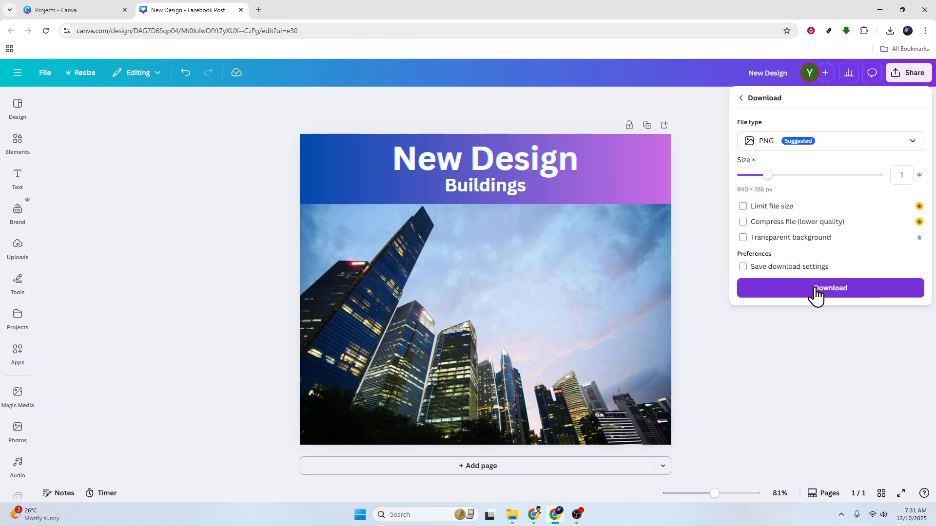